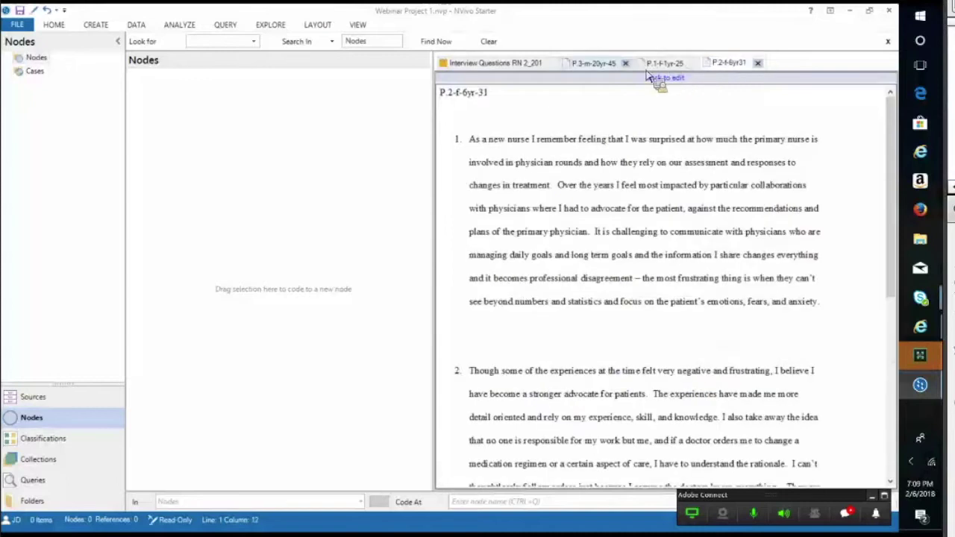
- Review the Interview Questions document and return to the P.3-m-20yr-45 transcript
click(589, 64)
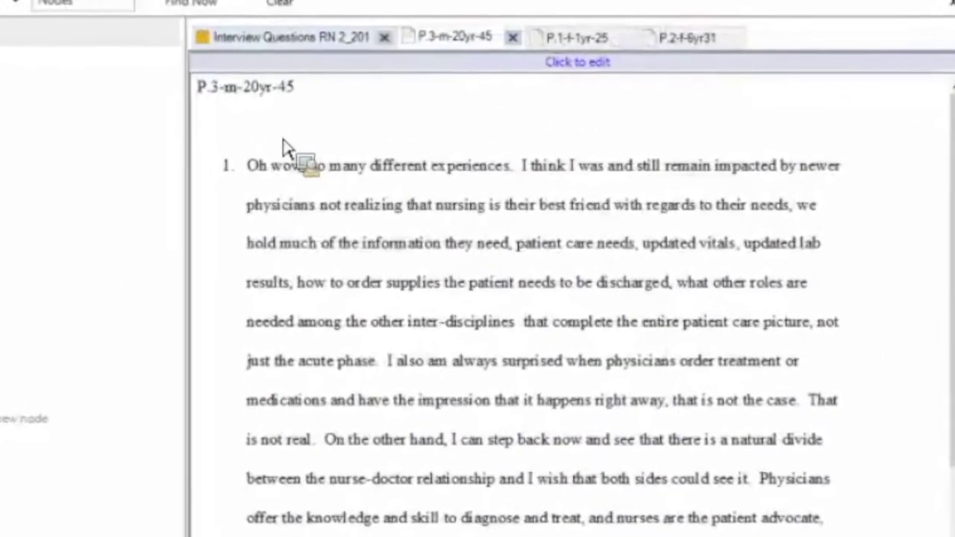
click(250, 37)
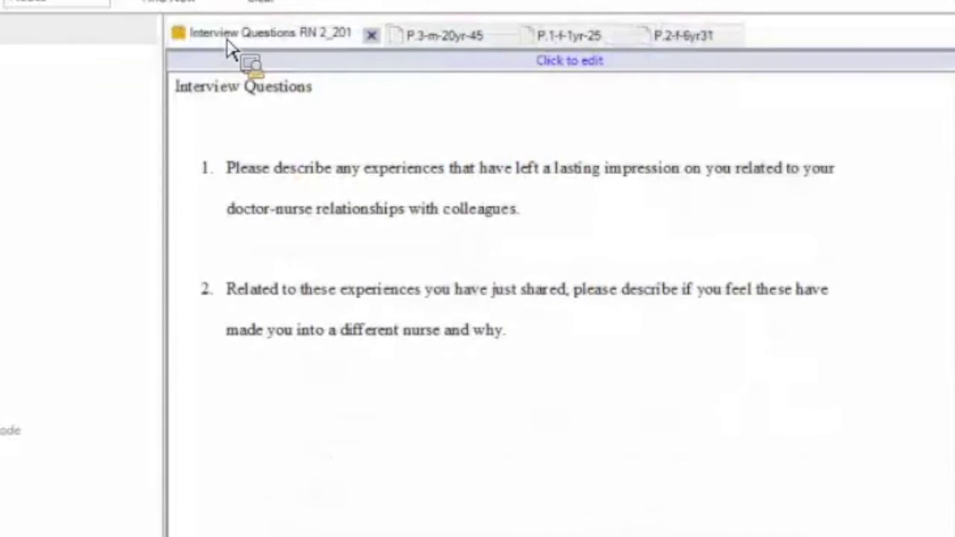
drag(232, 48, 319, 209)
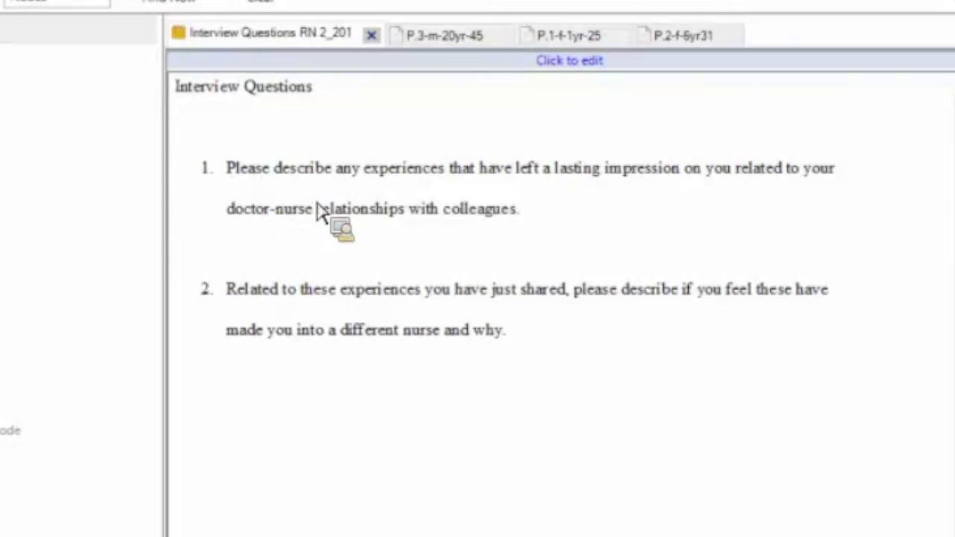
drag(319, 209, 448, 43)
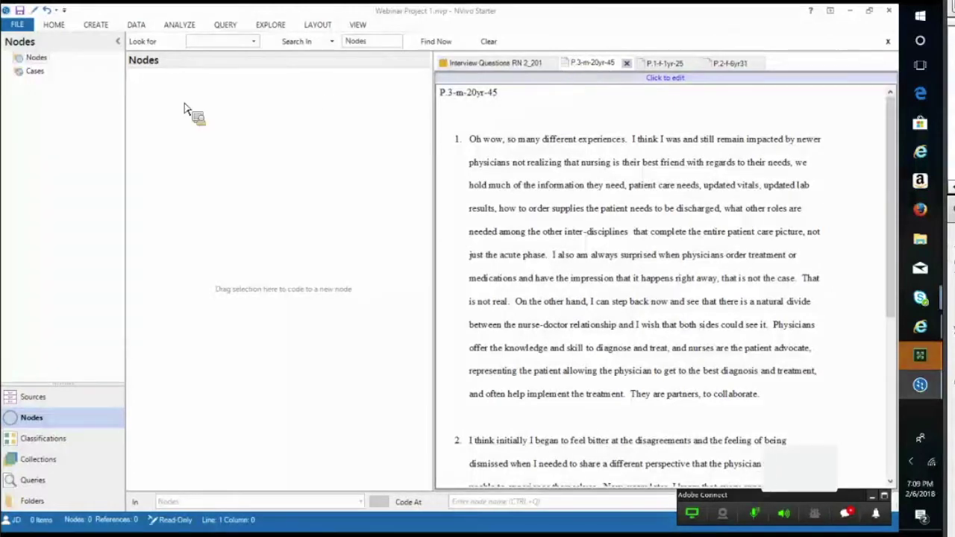
click(741, 474)
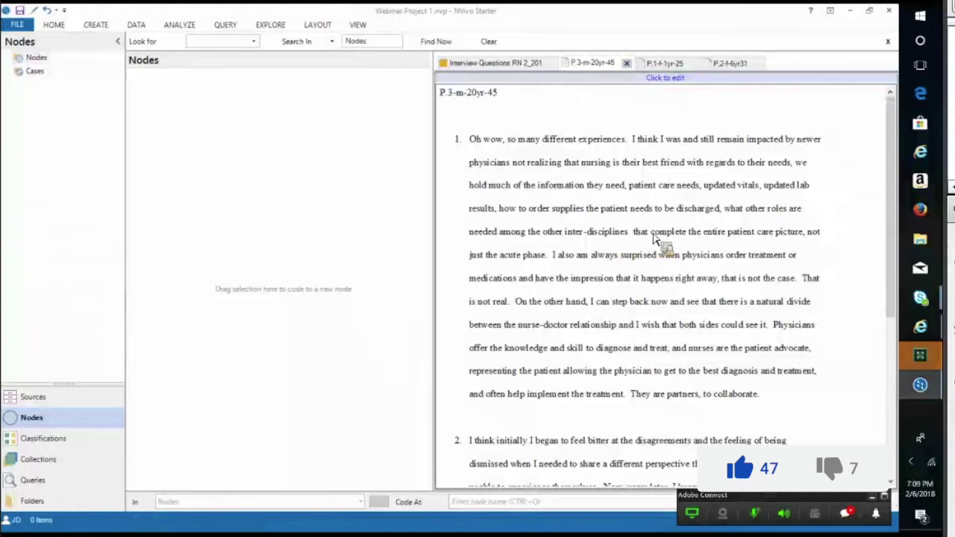
drag(648, 233, 641, 233)
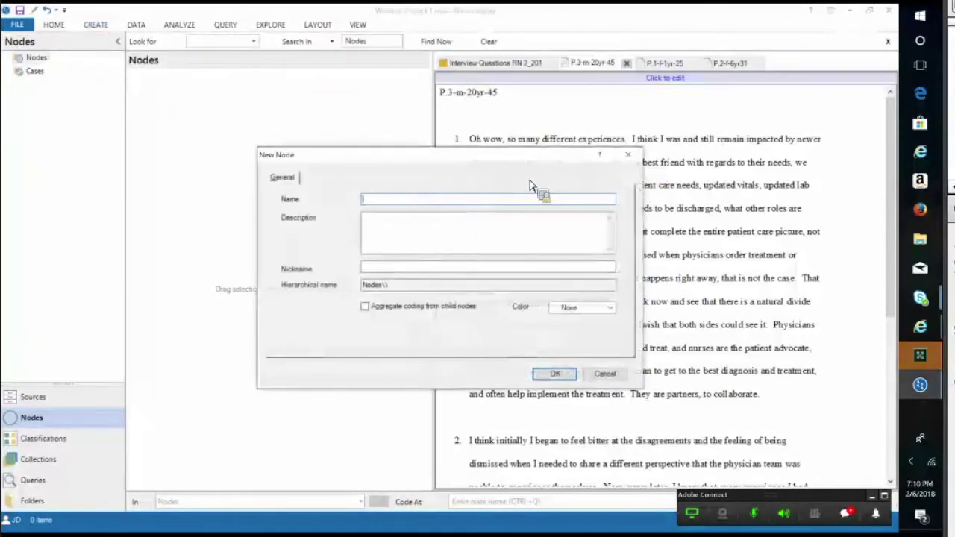
click(628, 155)
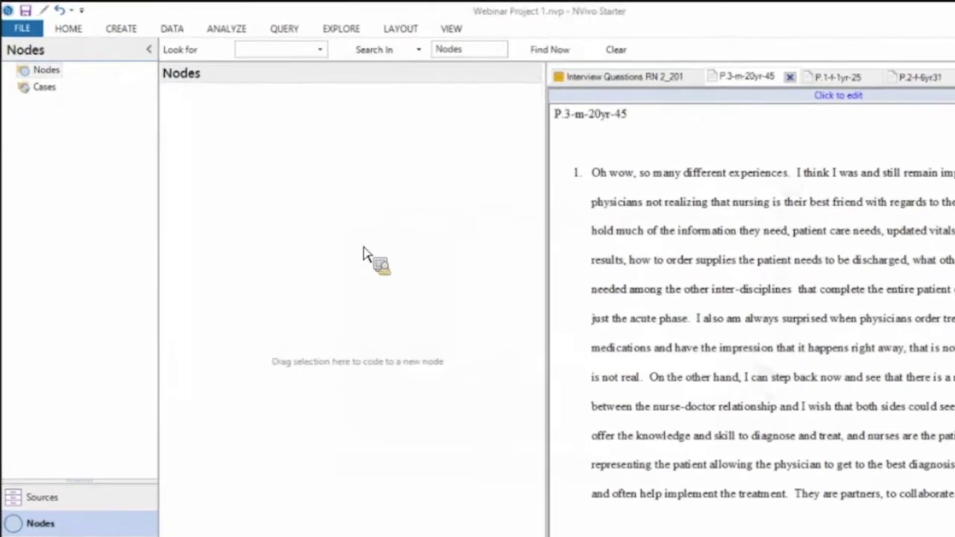
- Create a new top-level node named "Feelings experienced"
click(128, 30)
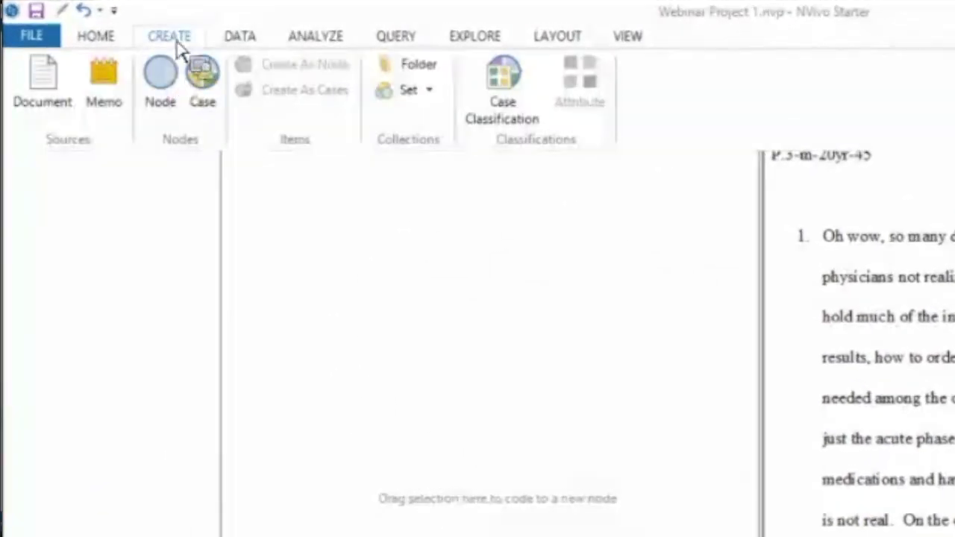
drag(212, 83, 317, 222)
right_click(317, 212)
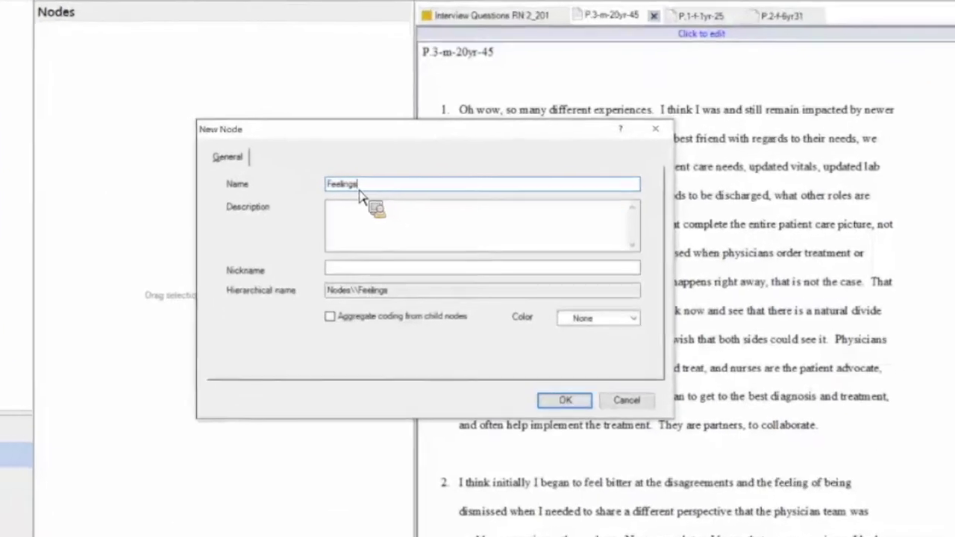
text(experienced)
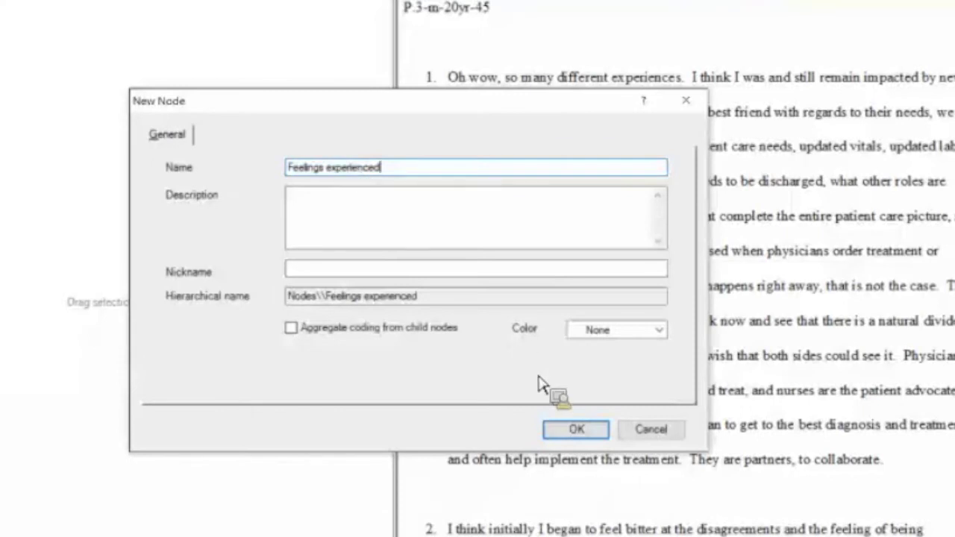
click(581, 432)
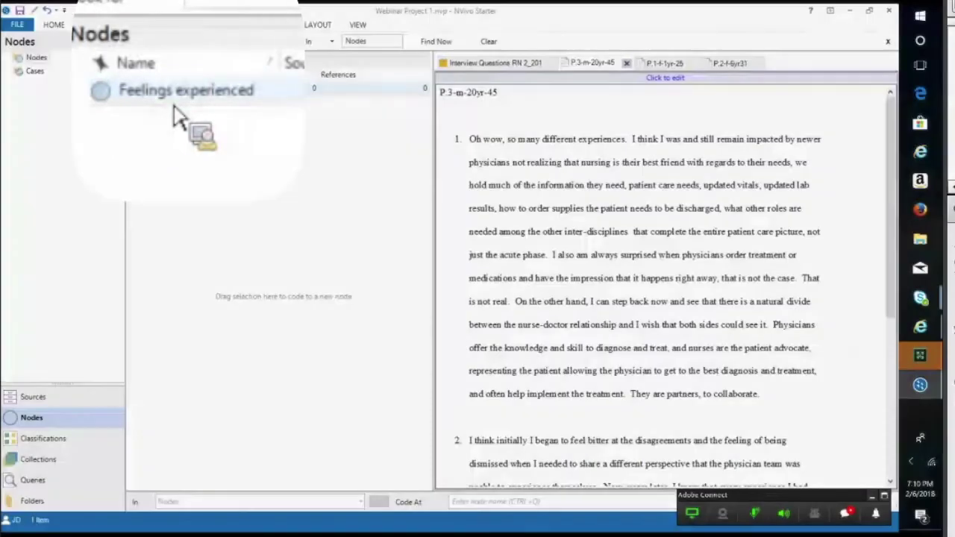
drag(180, 102, 168, 124)
right_click(169, 122)
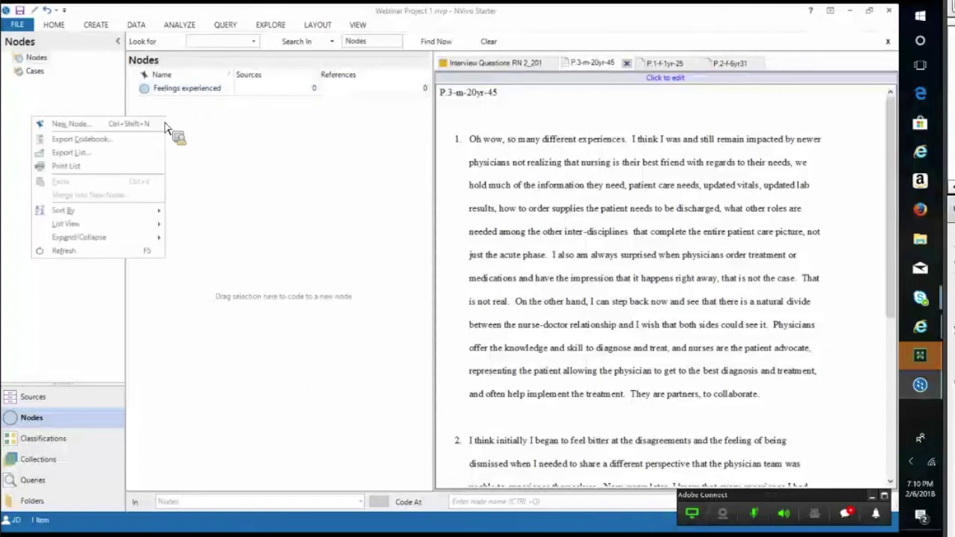
mouse_move(90, 225)
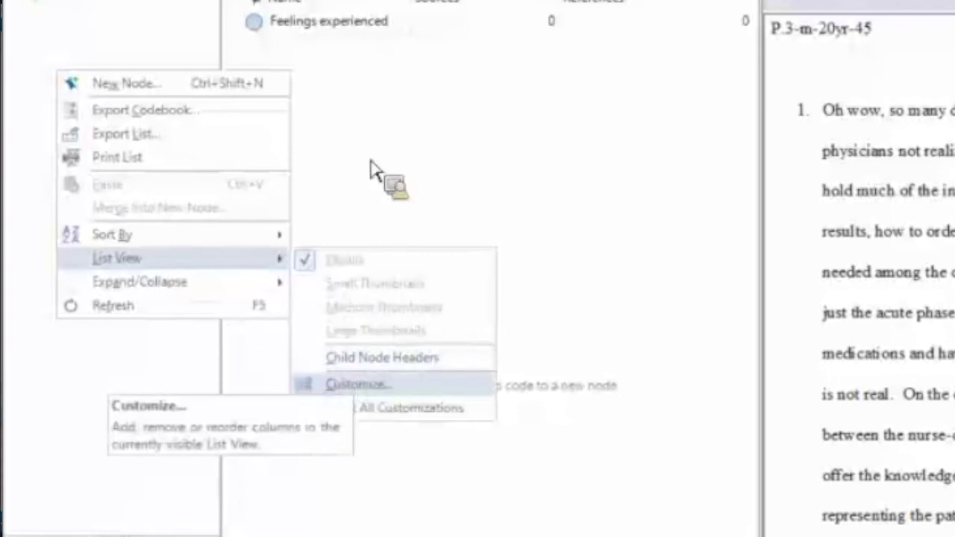
click(420, 121)
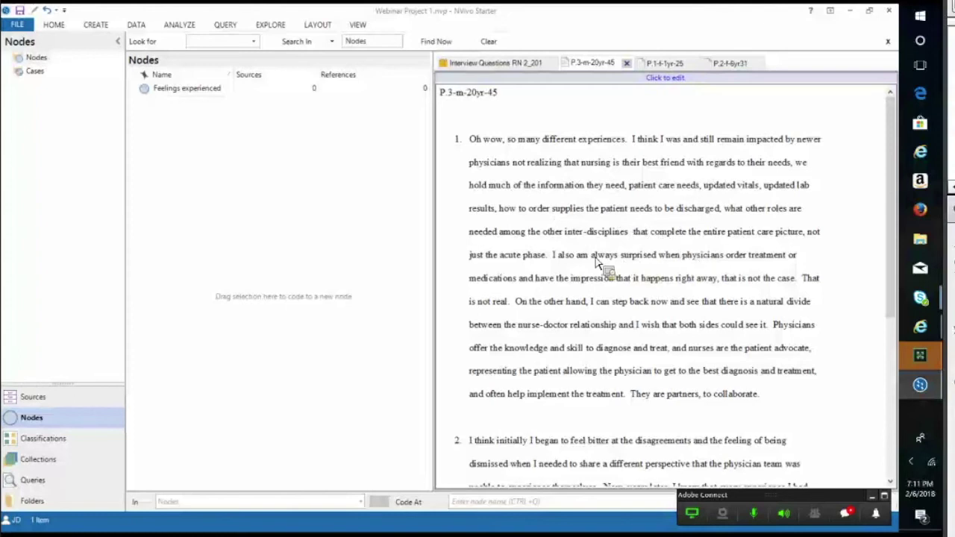
mouse_move(597, 258)
mouse_down()
mouse_move(559, 256)
mouse_move(694, 246)
mouse_move(682, 260)
mouse_move(589, 270)
mouse_up()
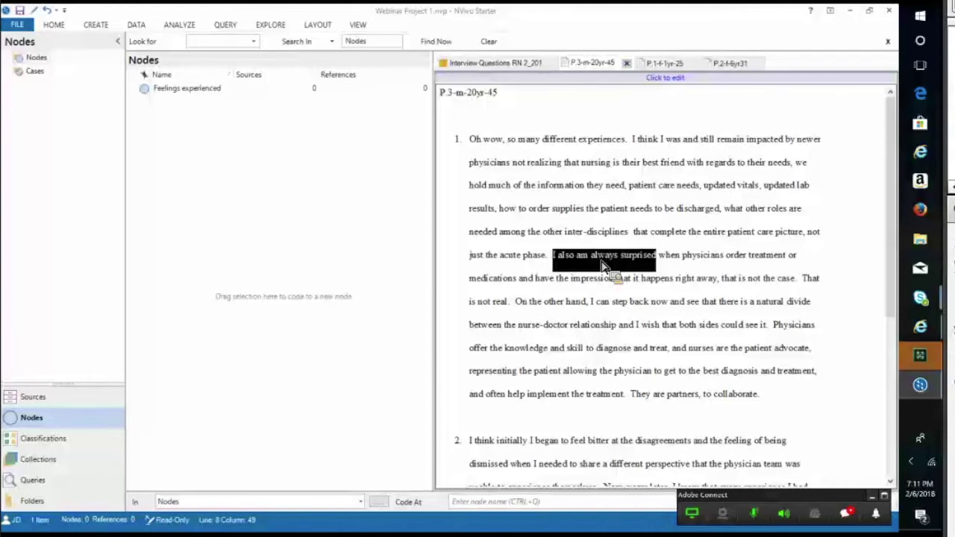
right_click(594, 262)
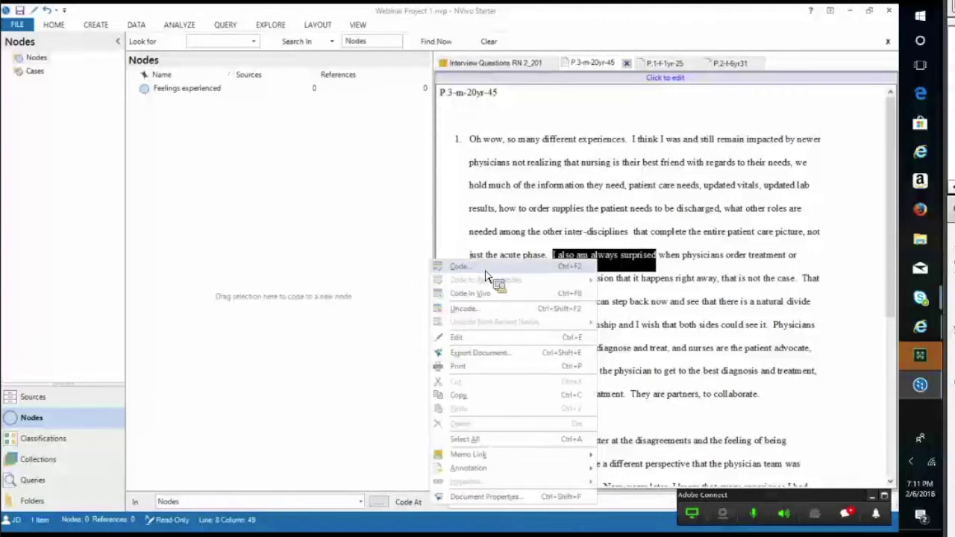
click(486, 271)
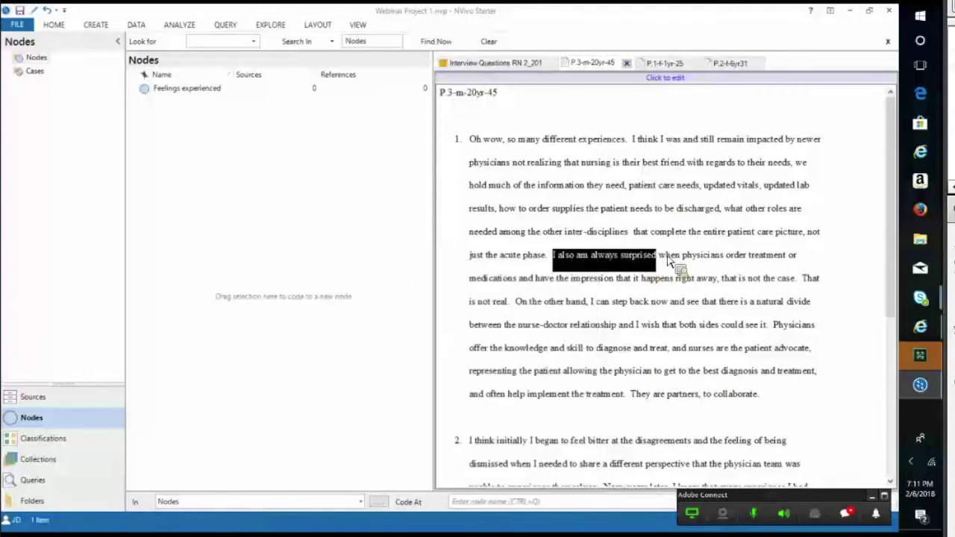
- Code the passage "I also am always surprised" from P.3-m-20yr-45 to the Feelings experienced node
click(634, 262)
drag(649, 261, 553, 260)
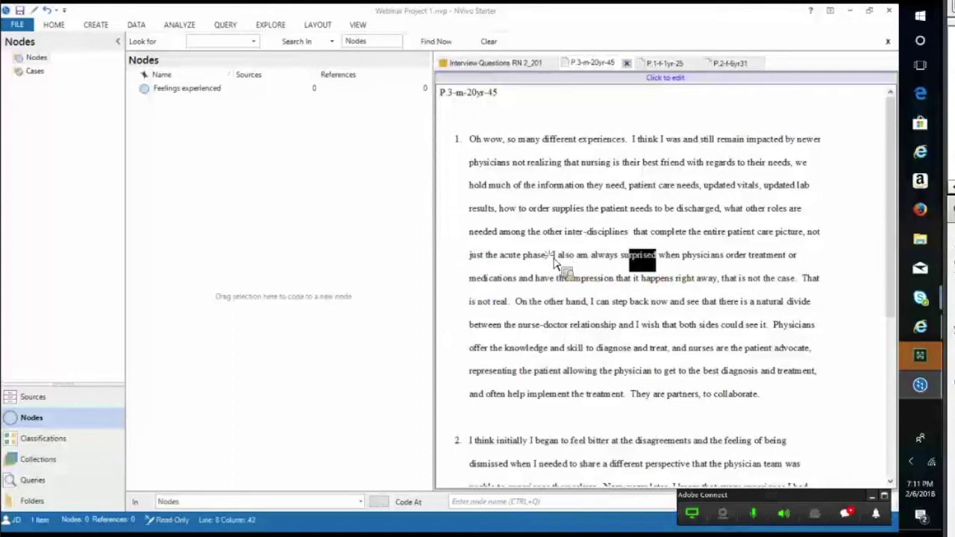
drag(619, 270, 197, 100)
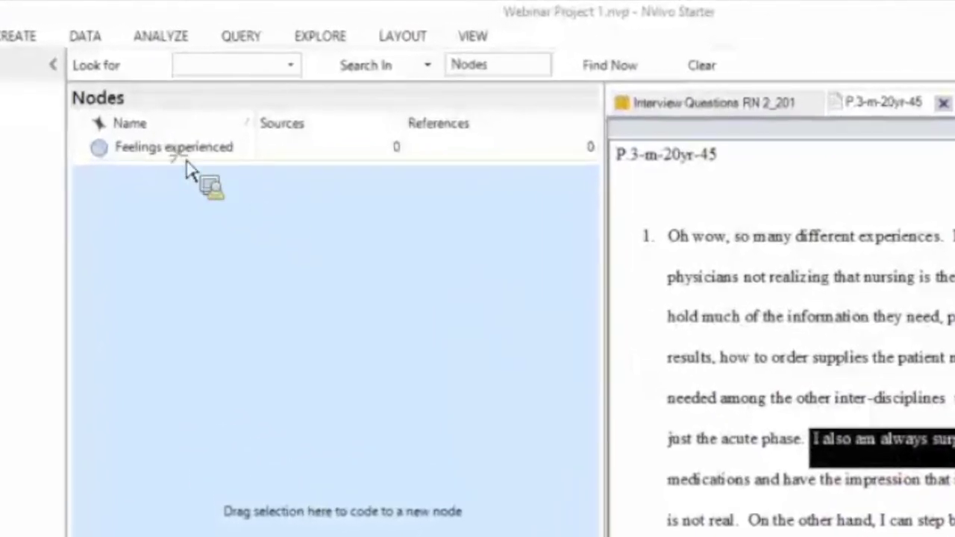
drag(188, 166, 162, 161)
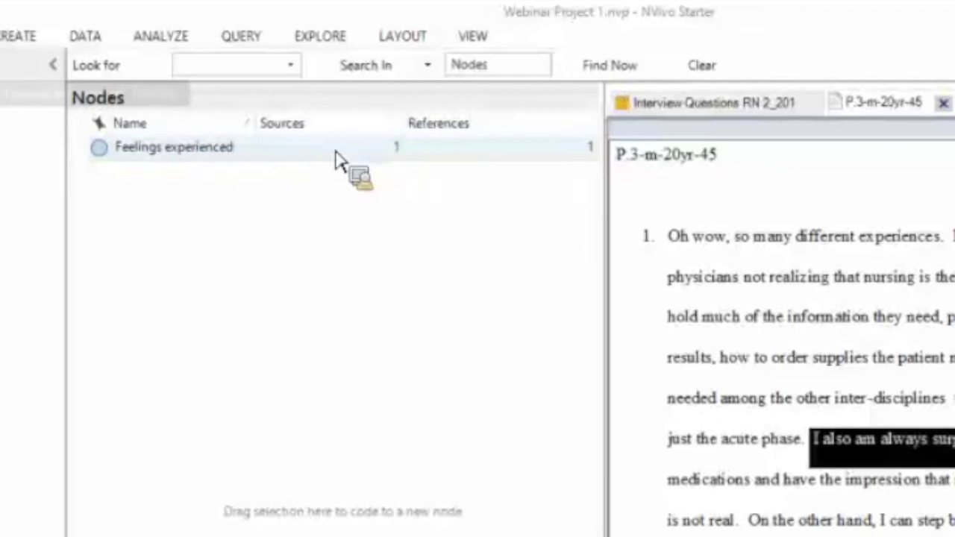
- Check the reference coded at the Feelings experienced node and undo that coding
drag(373, 160, 119, 165)
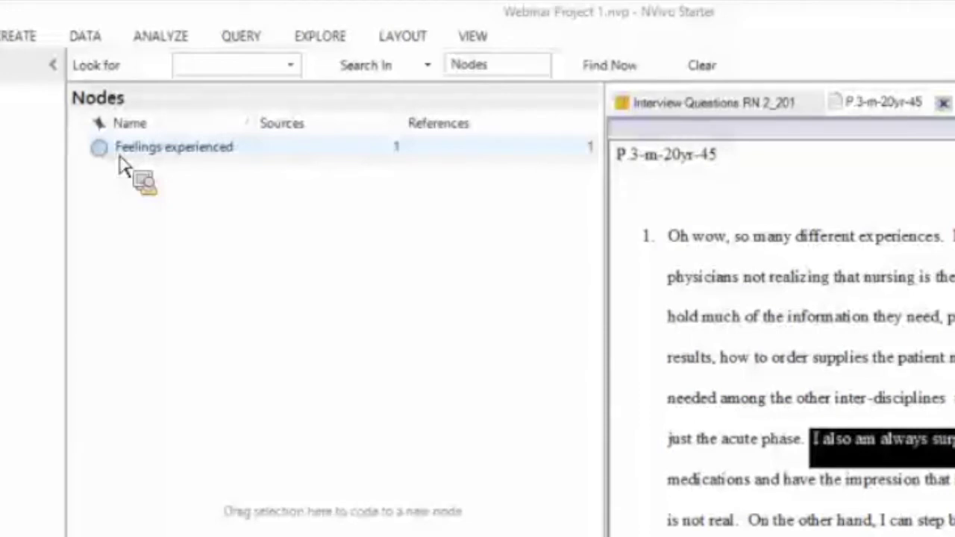
drag(120, 159, 119, 160)
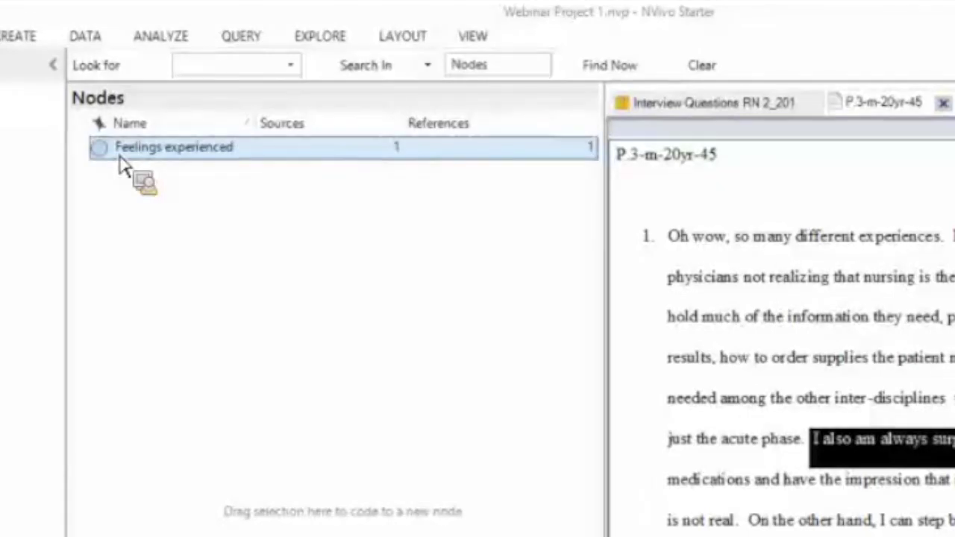
double_click(119, 157)
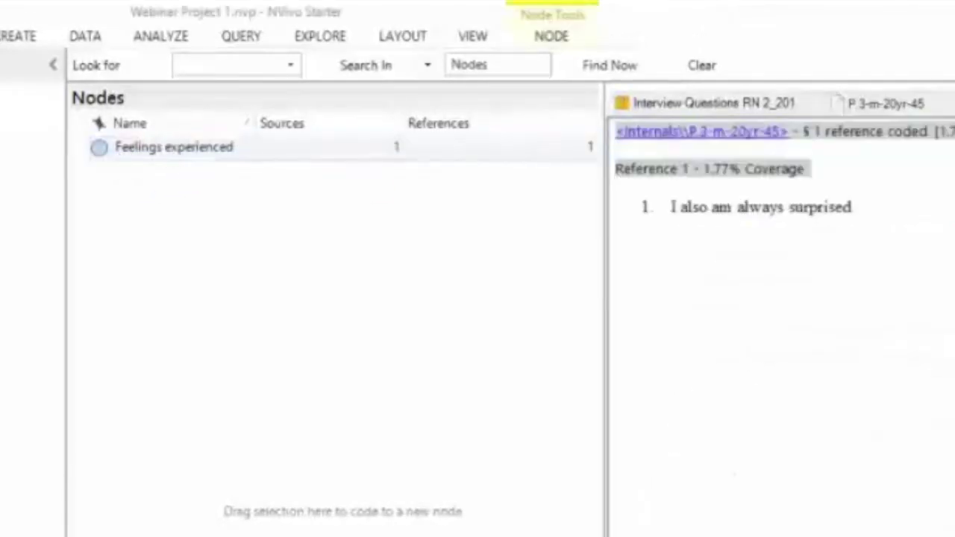
click(854, 65)
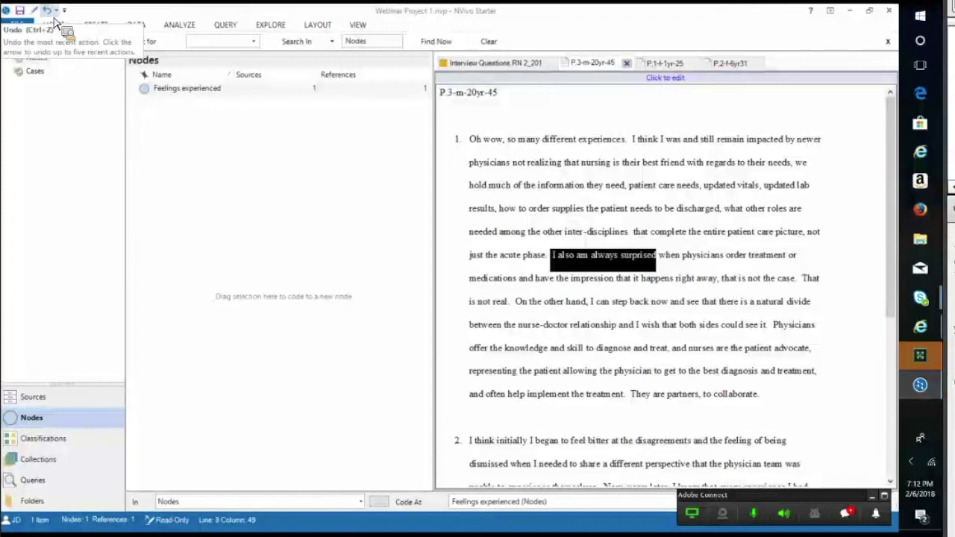
click(53, 17)
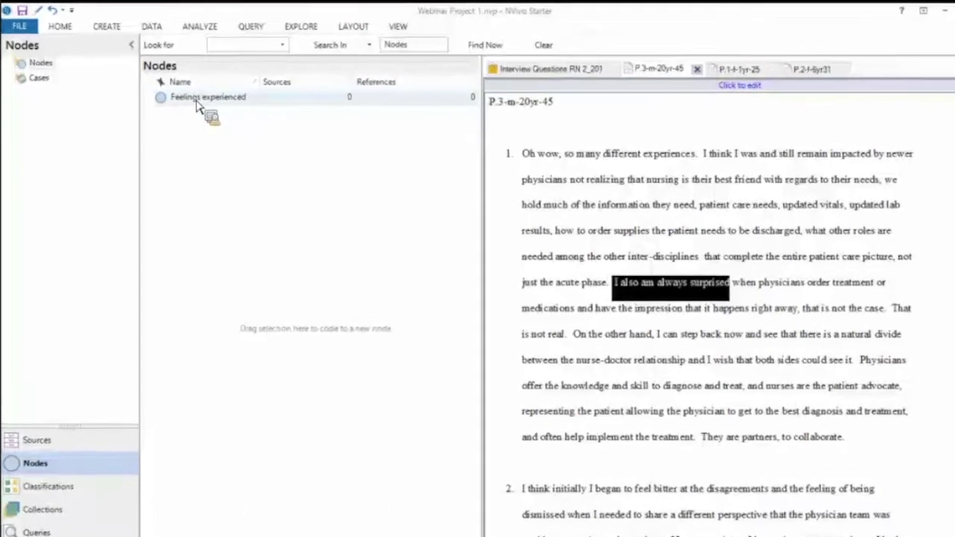
- Create a child node named "Surprised" under the Feelings experienced node
right_click(198, 105)
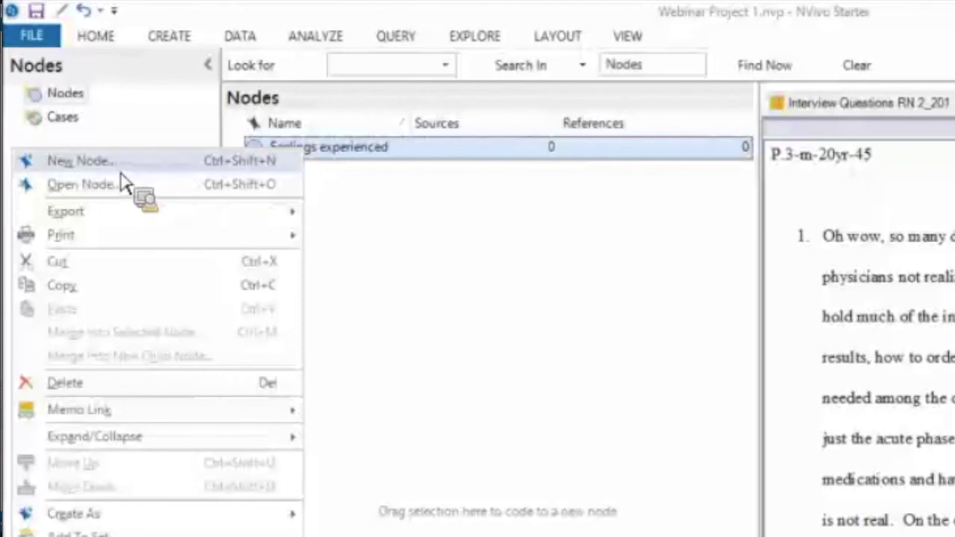
click(127, 169)
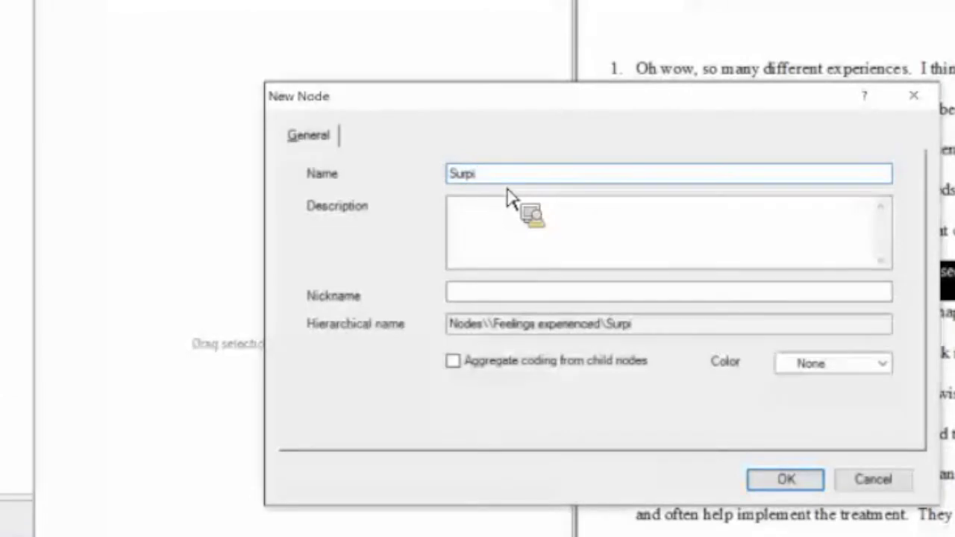
text(ised)
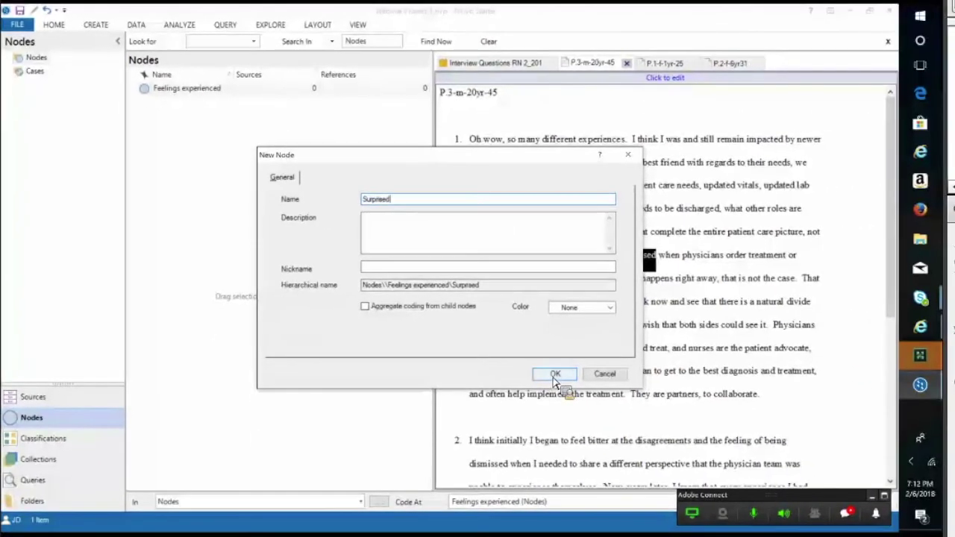
click(567, 380)
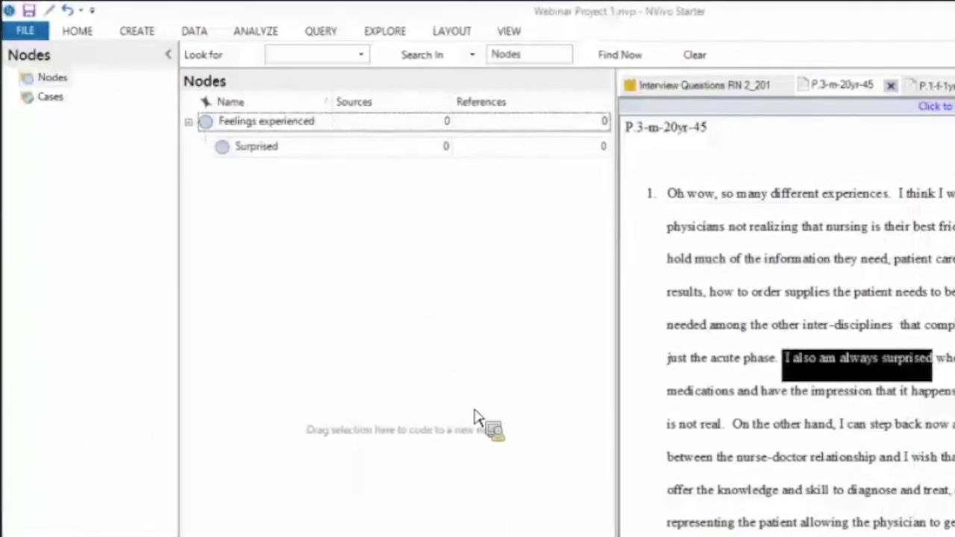
- Code the selected passage "I also am always surprised" to the Surprised child node
drag(579, 504, 904, 429)
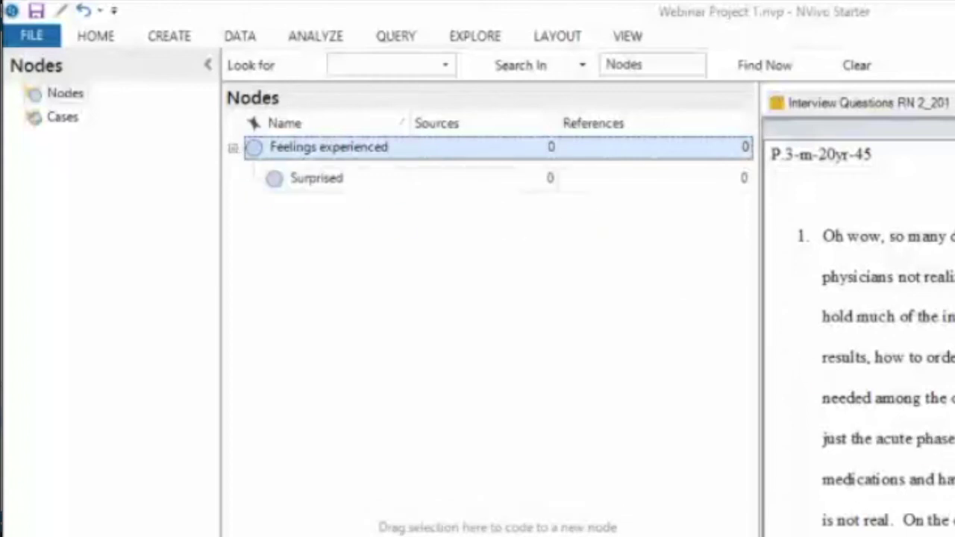
drag(892, 418, 373, 187)
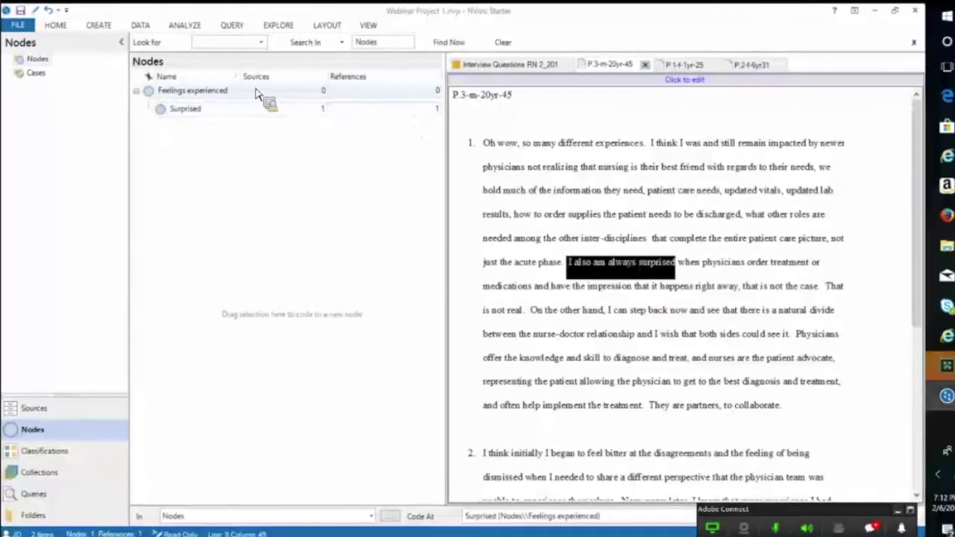
- Turn on Aggregate Coding from Child Nodes for the Feelings experienced node
drag(256, 90, 177, 89)
drag(285, 89, 333, 92)
drag(250, 97, 213, 99)
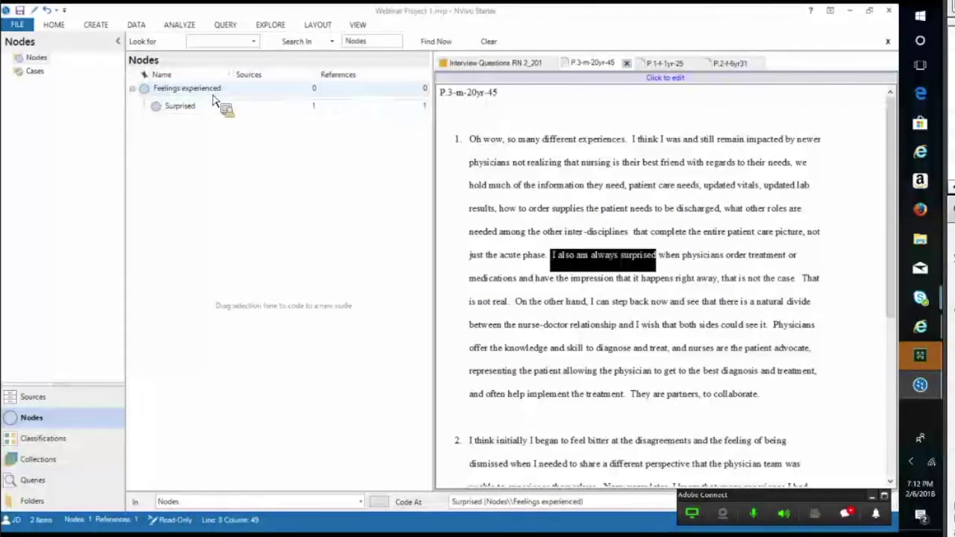
right_click(213, 97)
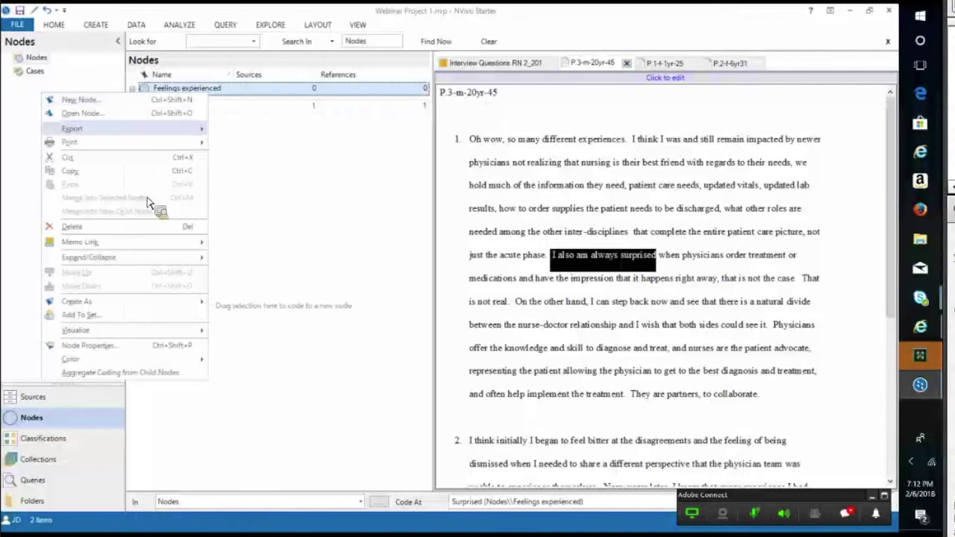
mouse_move(125, 263)
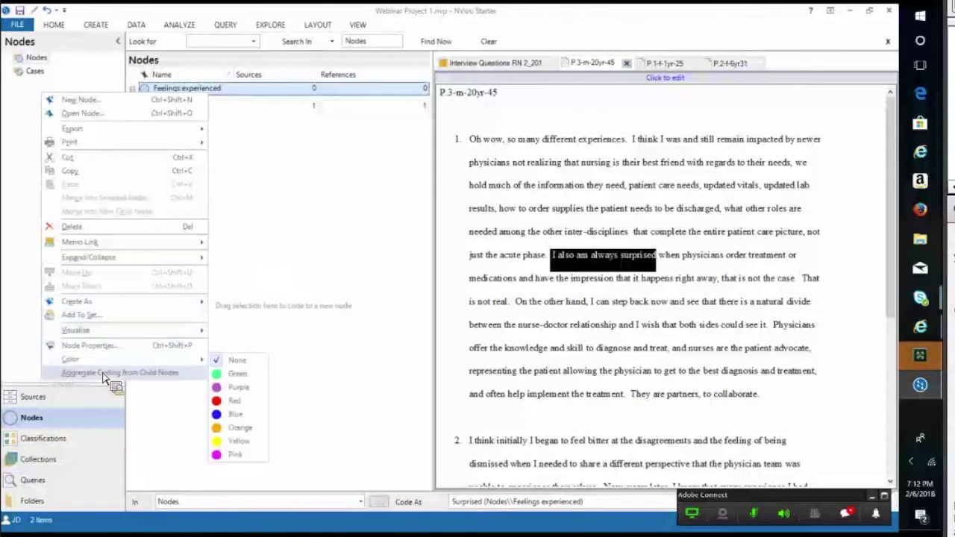
click(142, 372)
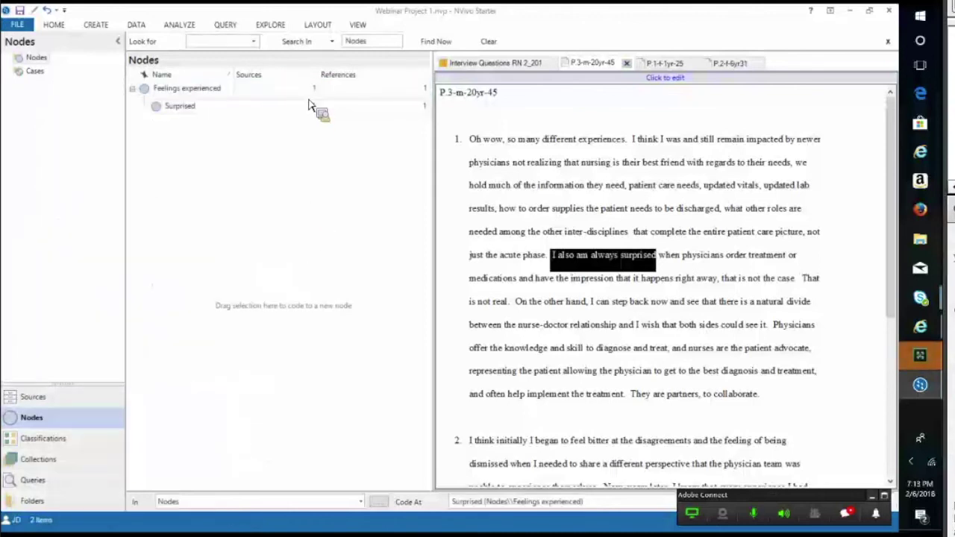
drag(216, 120, 234, 266)
drag(320, 108, 215, 112)
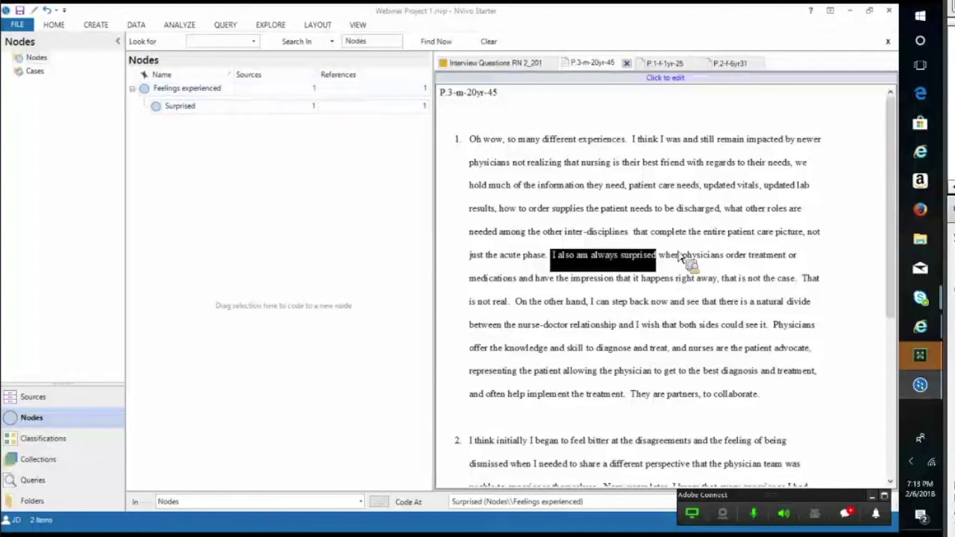
- In the P.1-f-1yr-25 transcript, code the passage from "I was expecting them to be more" through "process it differently" to the Surprised node
drag(666, 110, 664, 67)
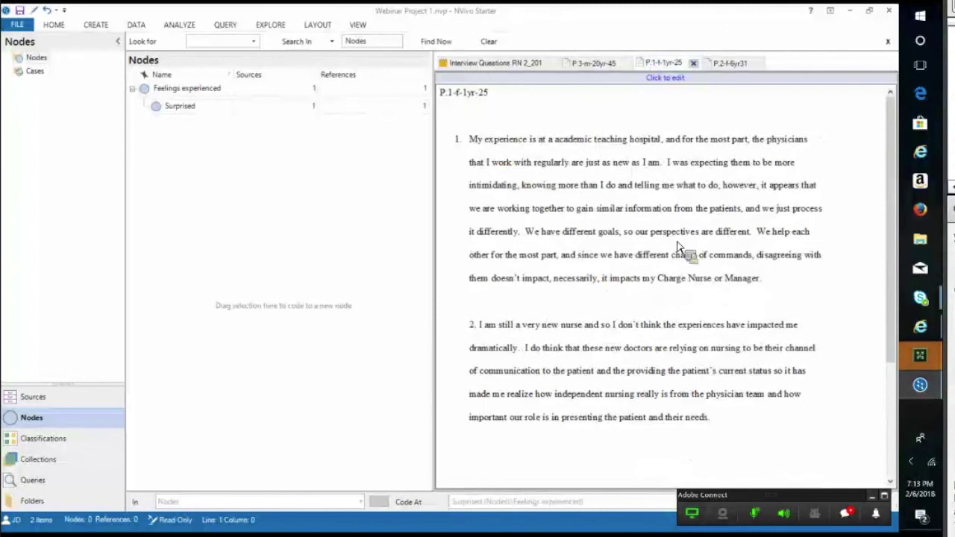
drag(613, 191, 674, 162)
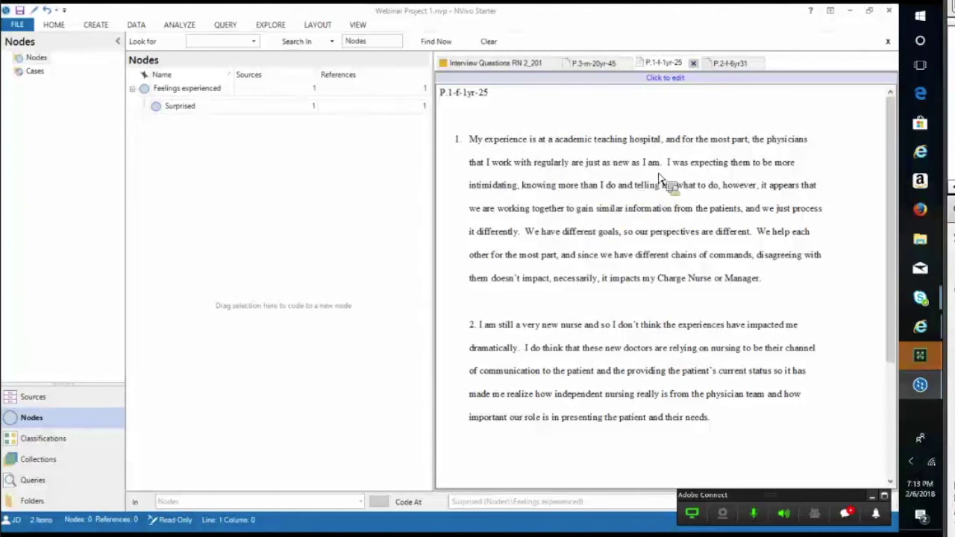
drag(694, 179, 589, 227)
drag(560, 273, 438, 273)
drag(567, 222, 202, 117)
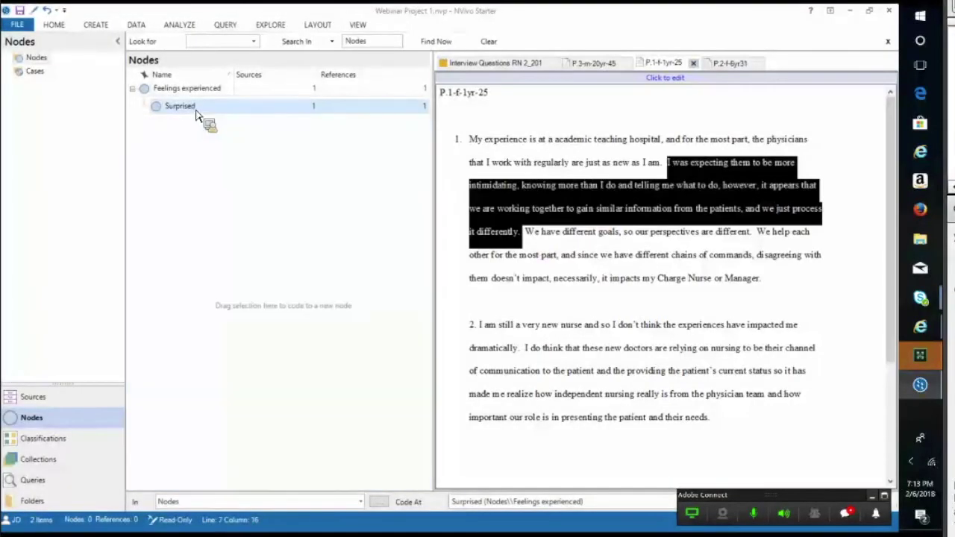
click(621, 208)
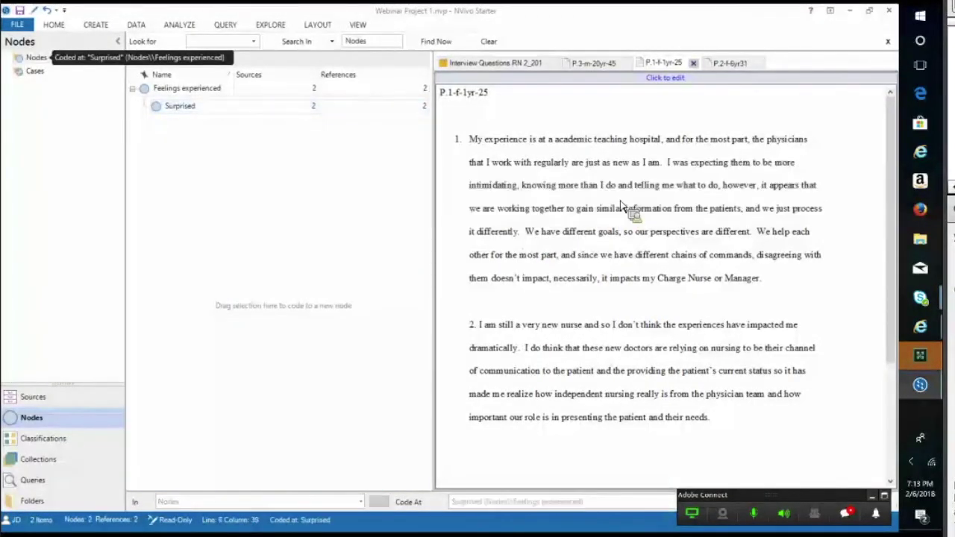
- In the P.2-f-6yr-31 transcript, code the passage "I remember feeling that I was surprised" to the Surprised node
click(732, 64)
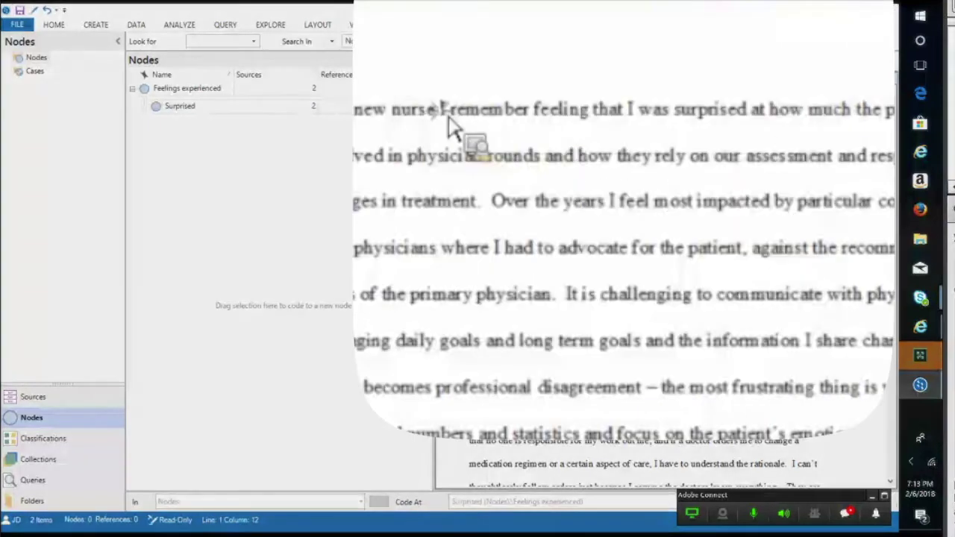
drag(538, 143, 256, 107)
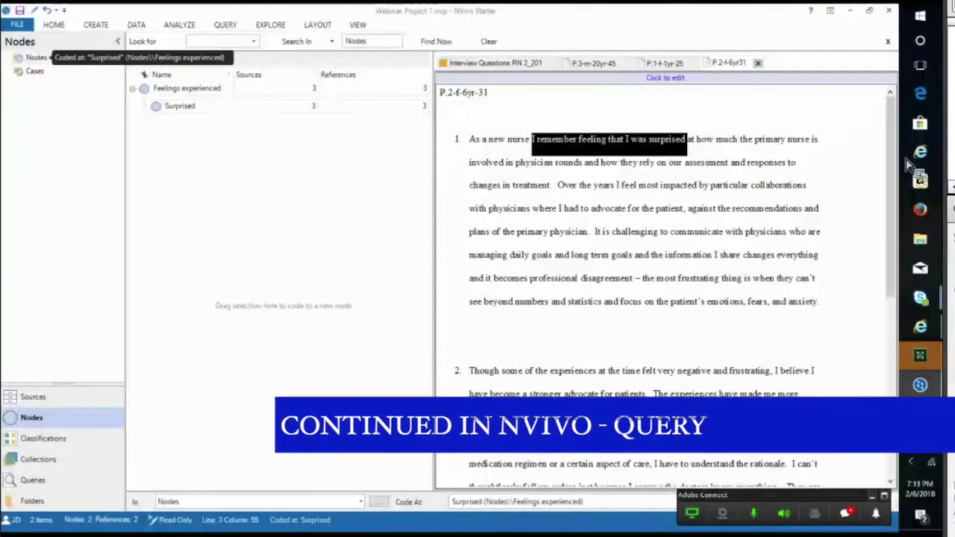
click(606, 147)
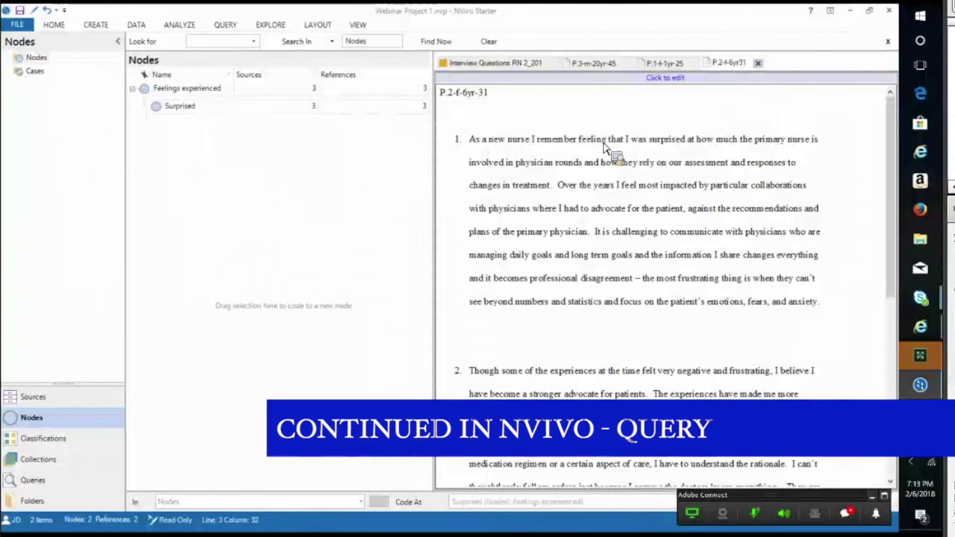